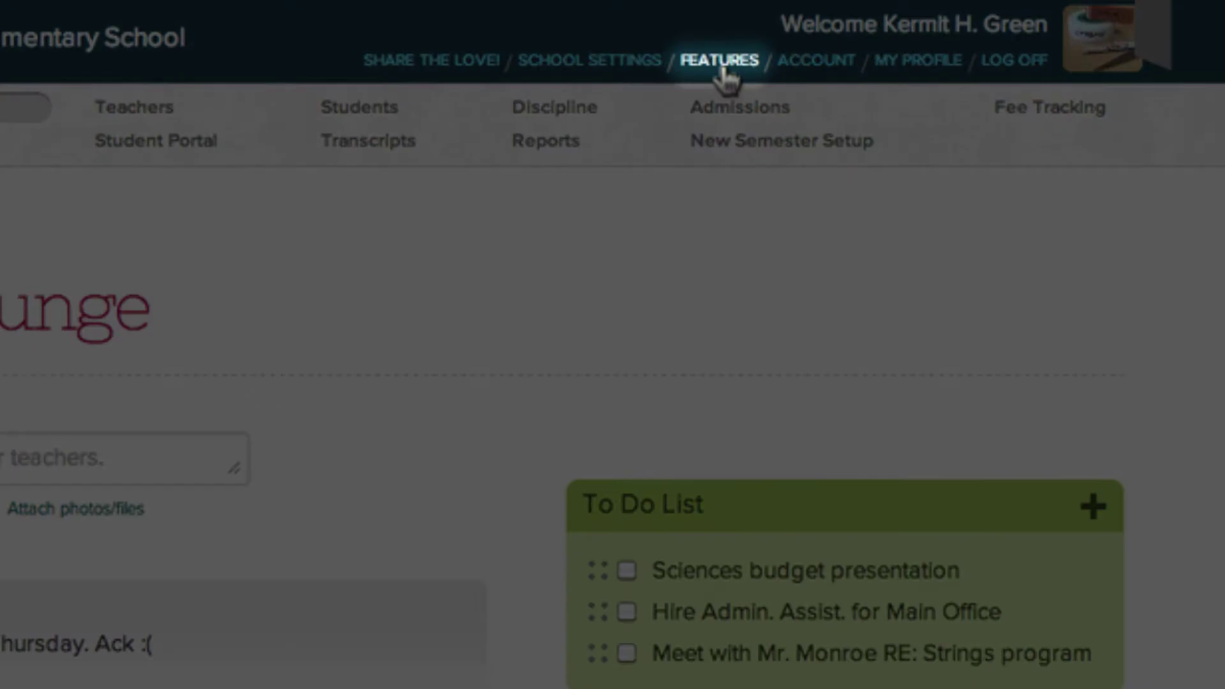
Step: Enable Attendance, Homework and Report Cards/Gradebook in the Apollo Plan column of the Features table
{"action": "left_click", "coordinate": [724, 77]}
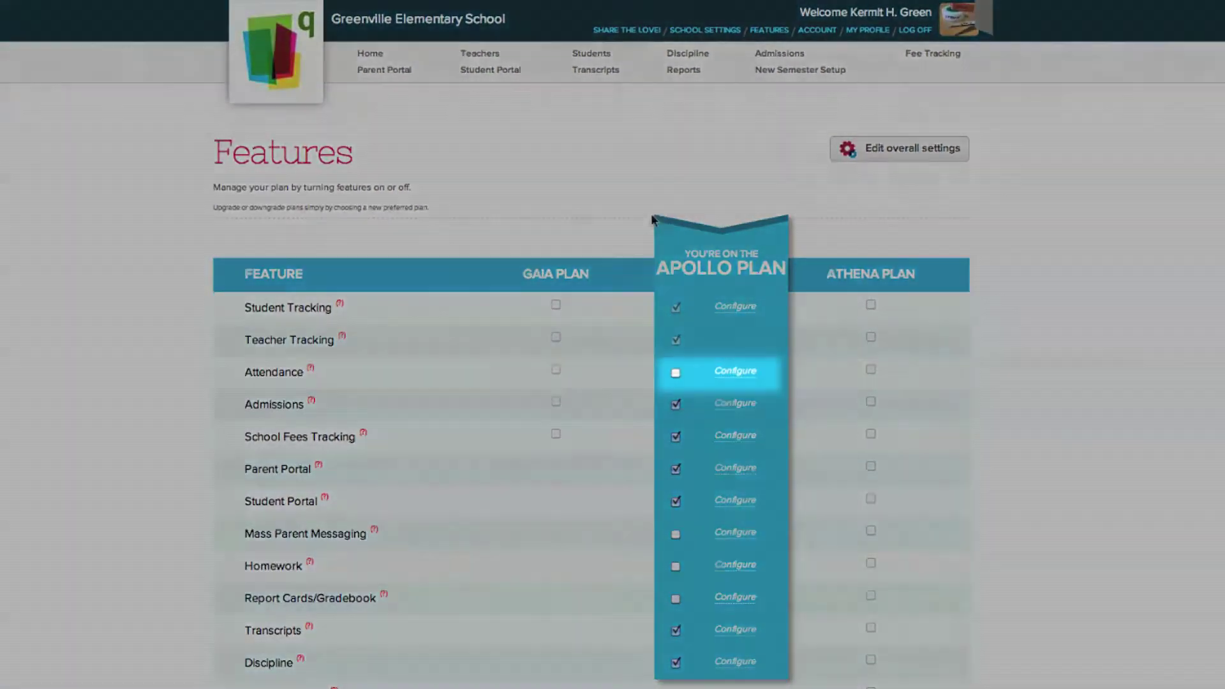
{"action": "left_click", "coordinate": [675, 374]}
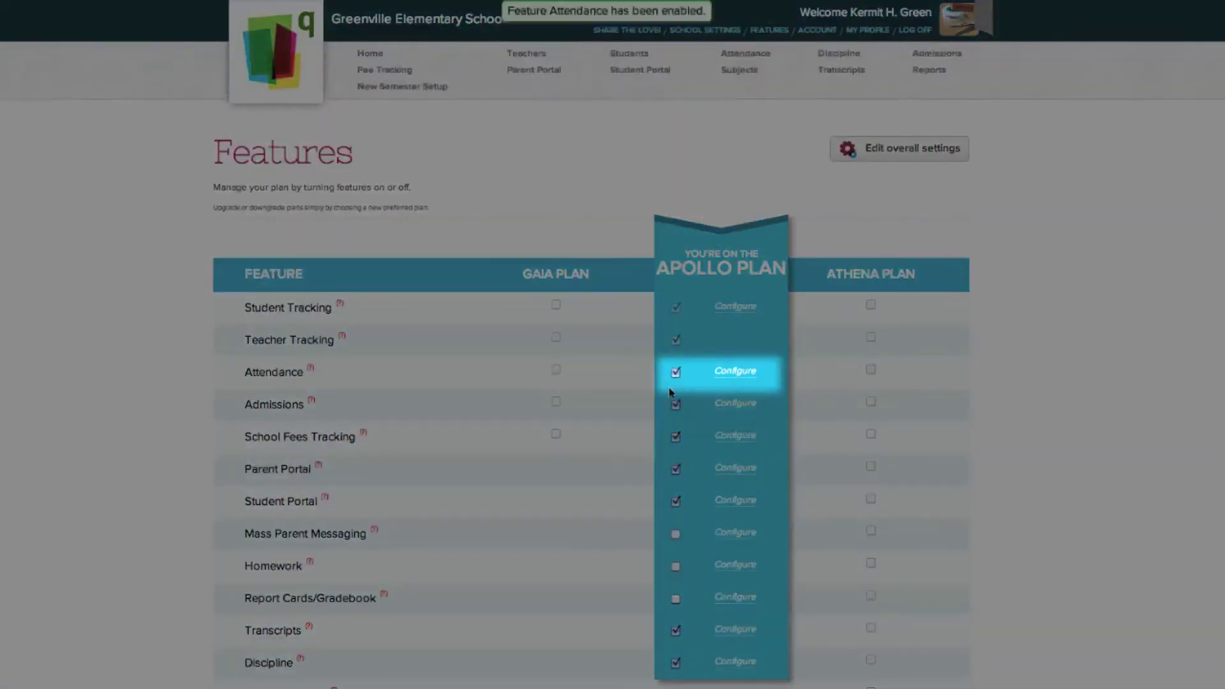
{"action": "left_click", "coordinate": [675, 566]}
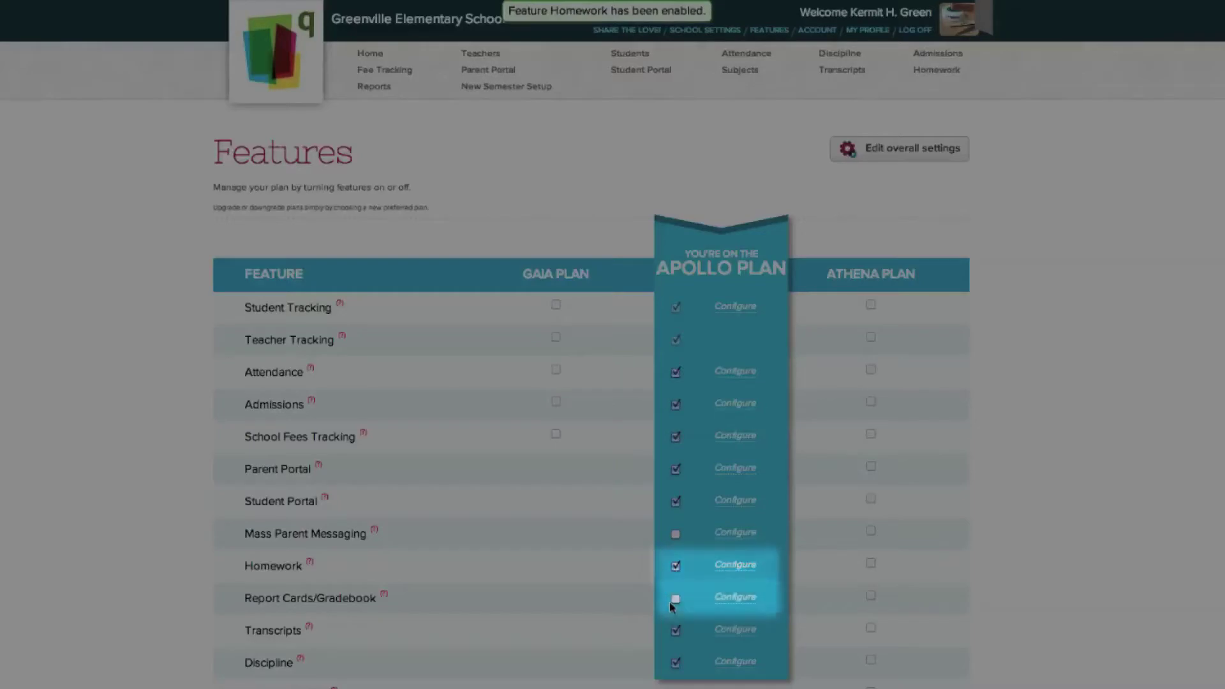
{"action": "left_click", "coordinate": [674, 599]}
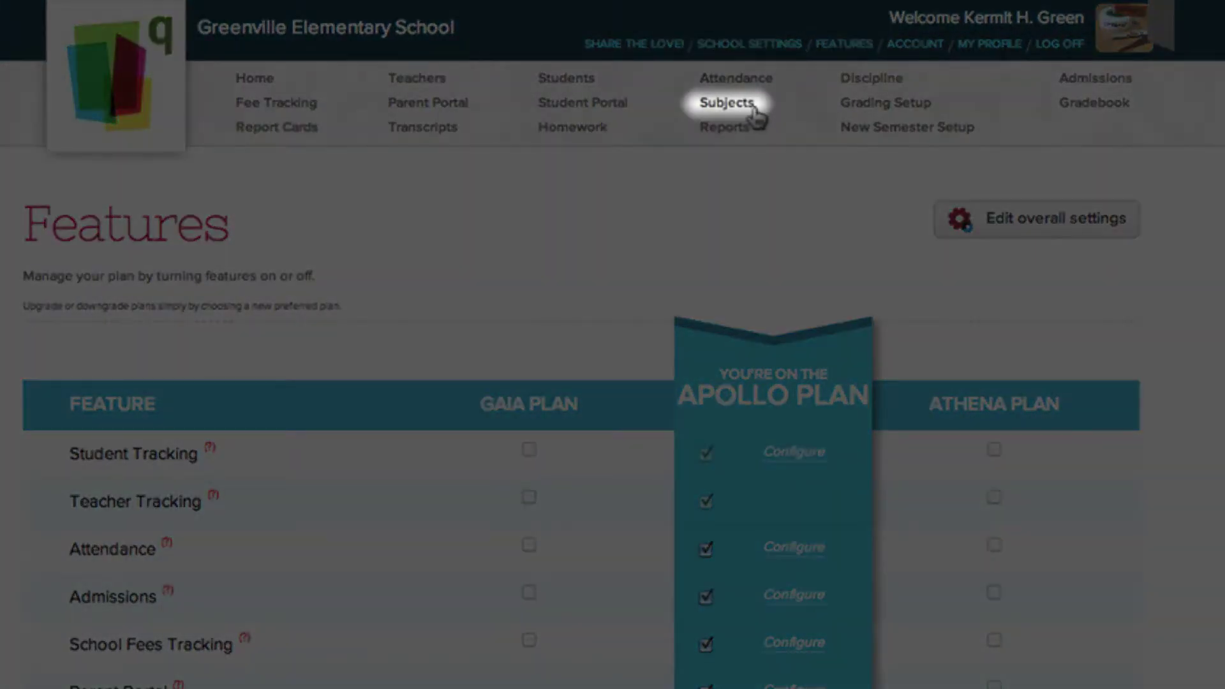
Step: Go to Subject Setup, leaving the current teacher selected under 'Set-up subjects for'
{"action": "left_click", "coordinate": [728, 103]}
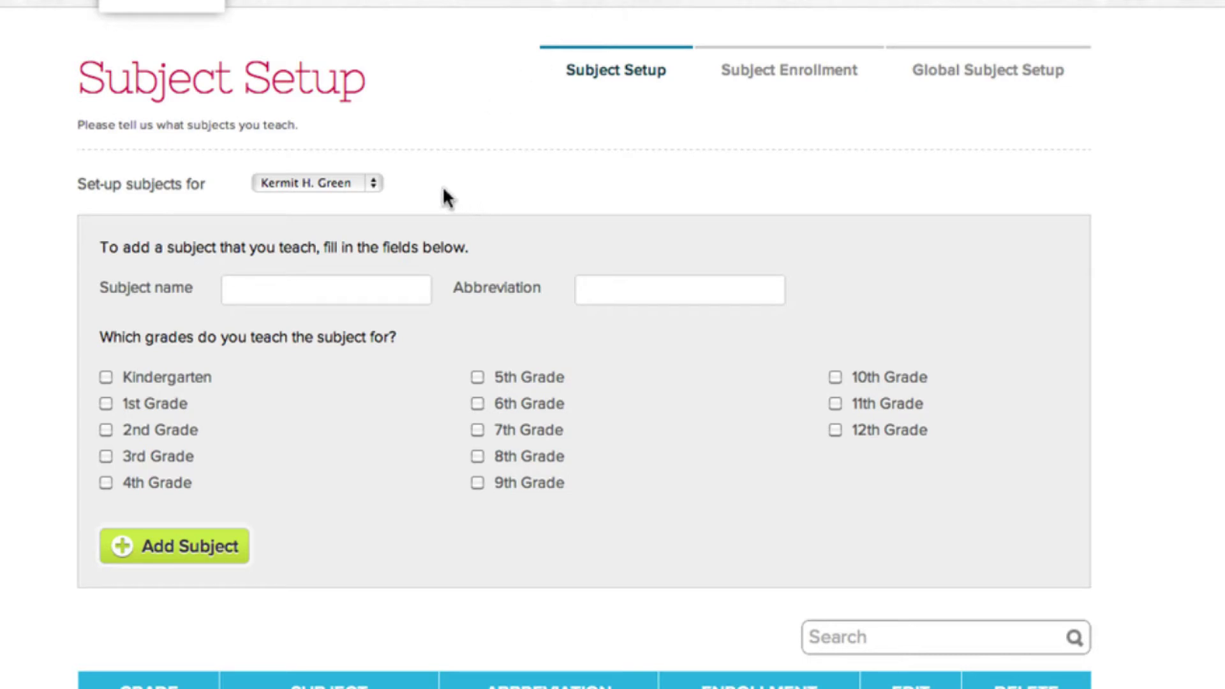
{"action": "left_click", "coordinate": [356, 183]}
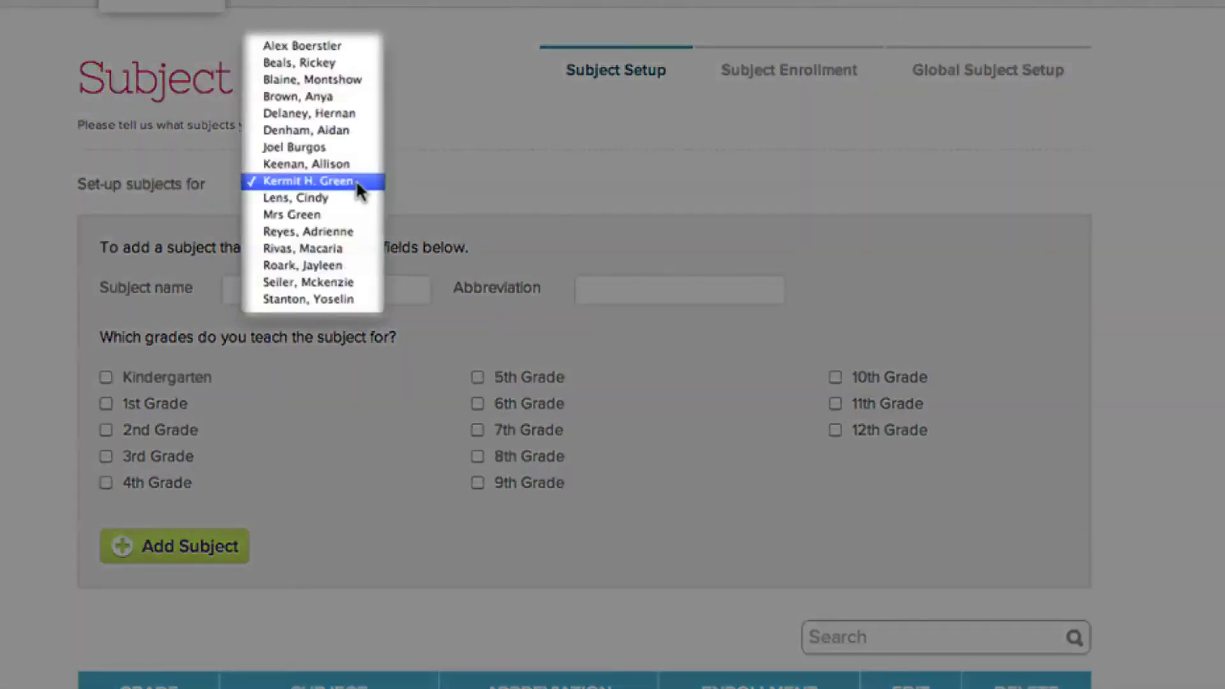
{"action": "left_click", "coordinate": [357, 181]}
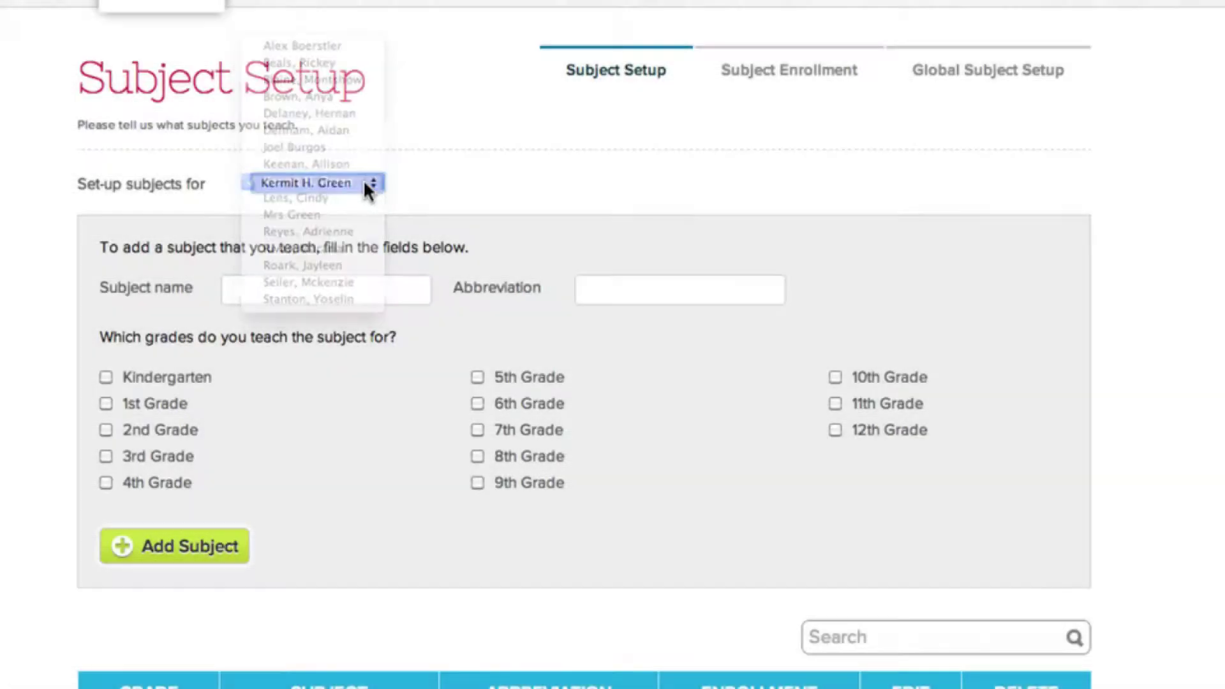
Step: Add the subject American History, abbreviated Amer Hist, for 3rd Grade
{"action": "left_click", "coordinate": [323, 290]}
{"action": "type", "text": "American"}
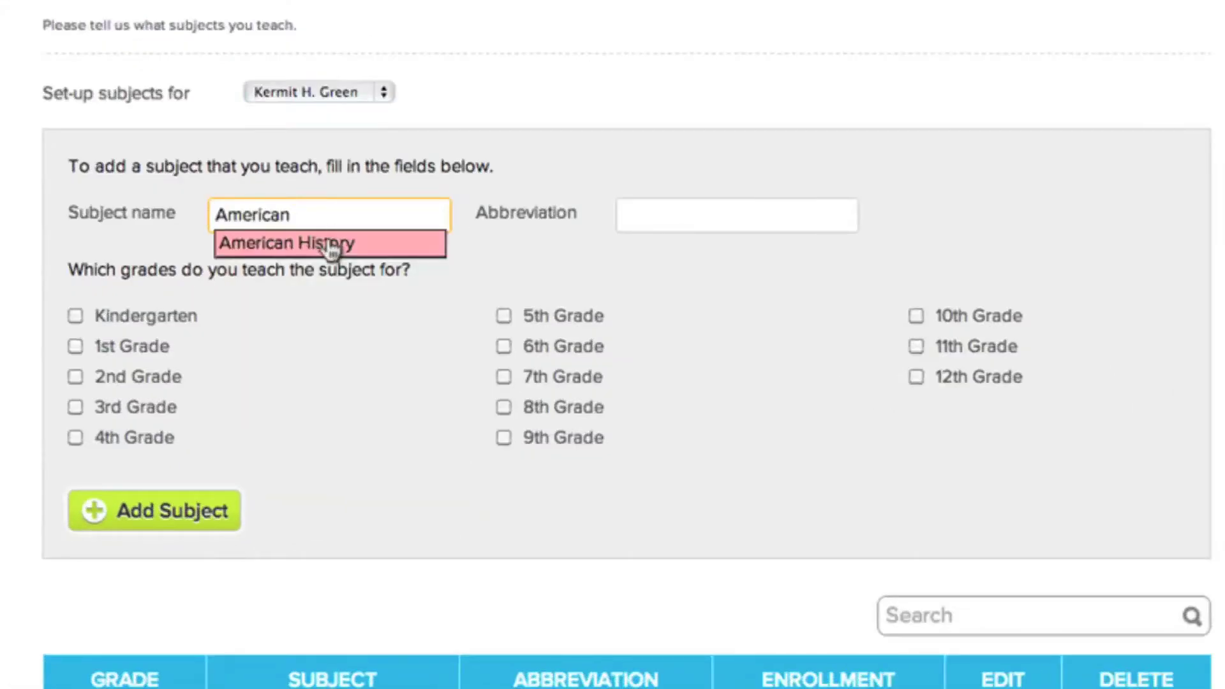
{"action": "left_click", "coordinate": [330, 249]}
{"action": "left_click", "coordinate": [691, 224]}
{"action": "type", "text": "Amer Hist"}
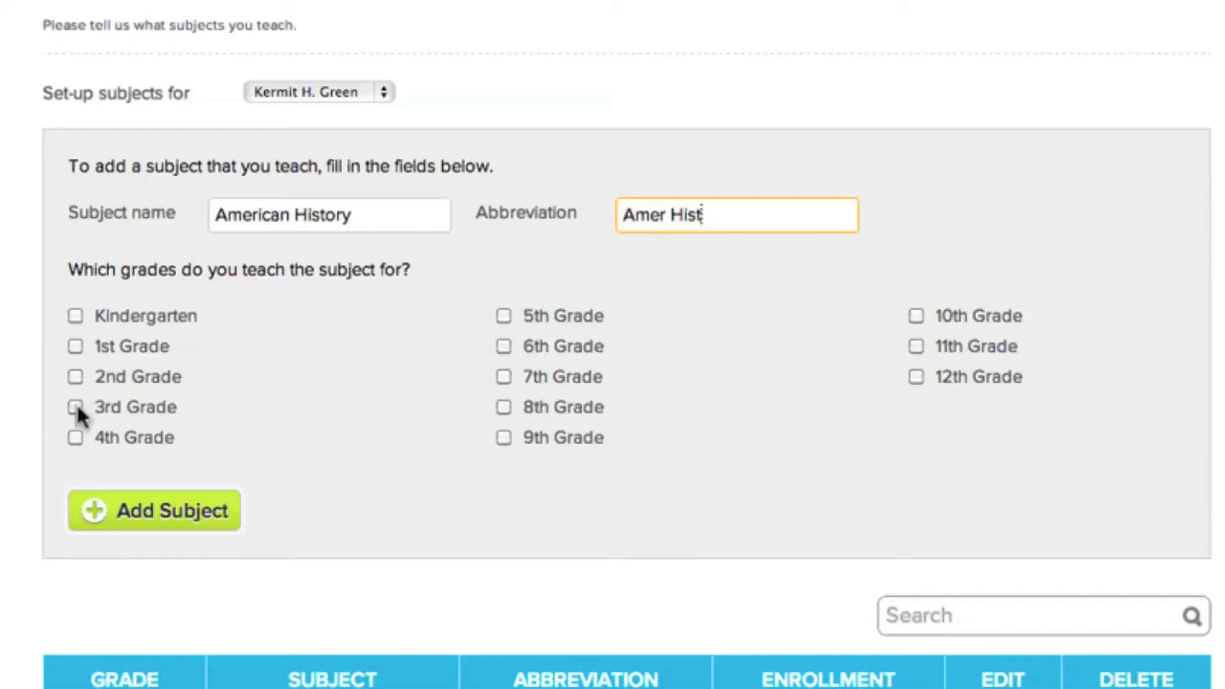
{"action": "left_click", "coordinate": [76, 406]}
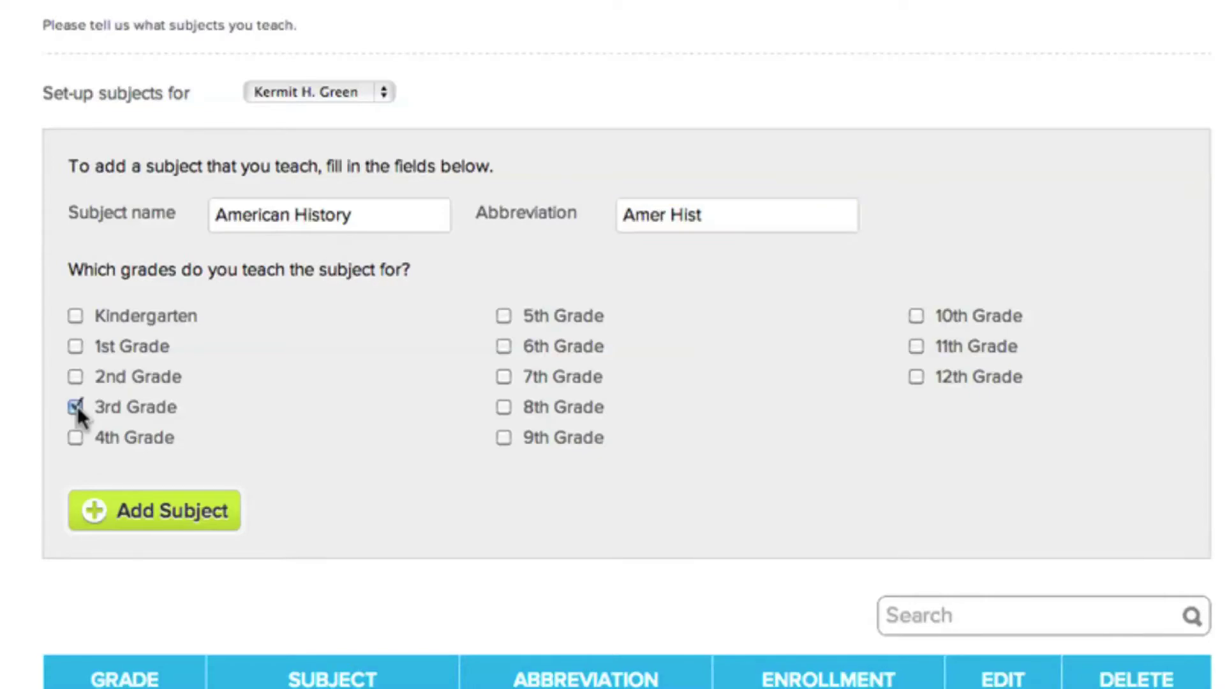
{"action": "left_click", "coordinate": [136, 529]}
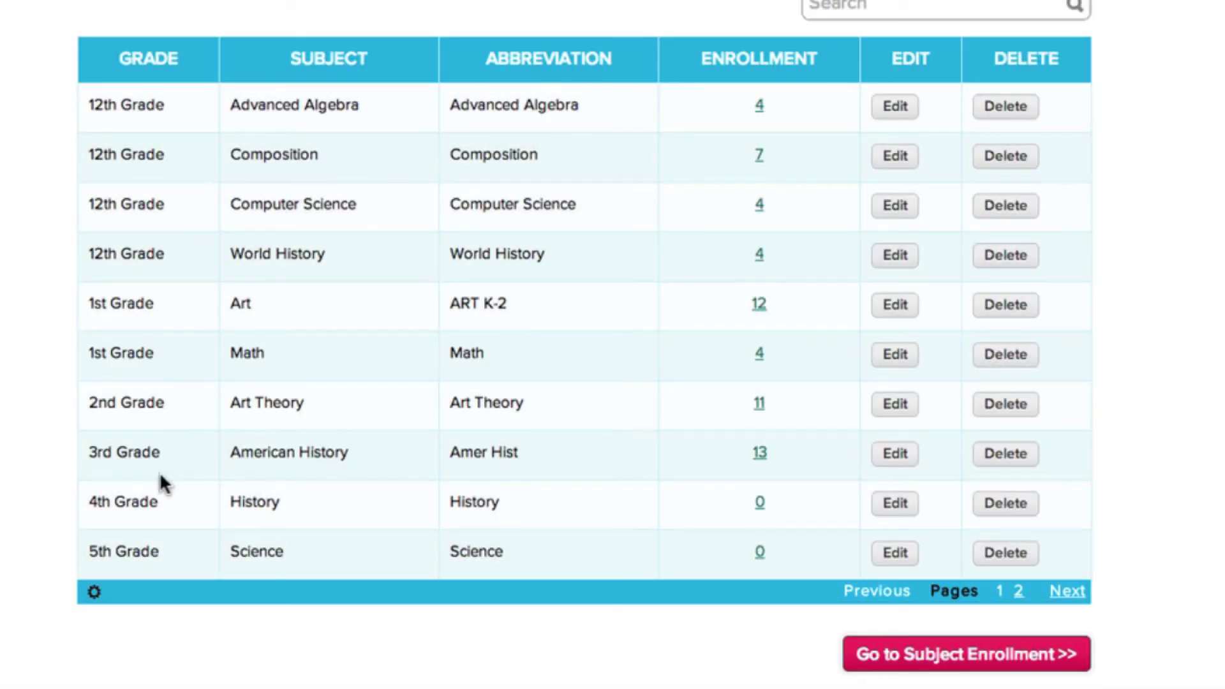
Step: Set the subjects table to a custom 15 rows per page
{"action": "left_click", "coordinate": [95, 596]}
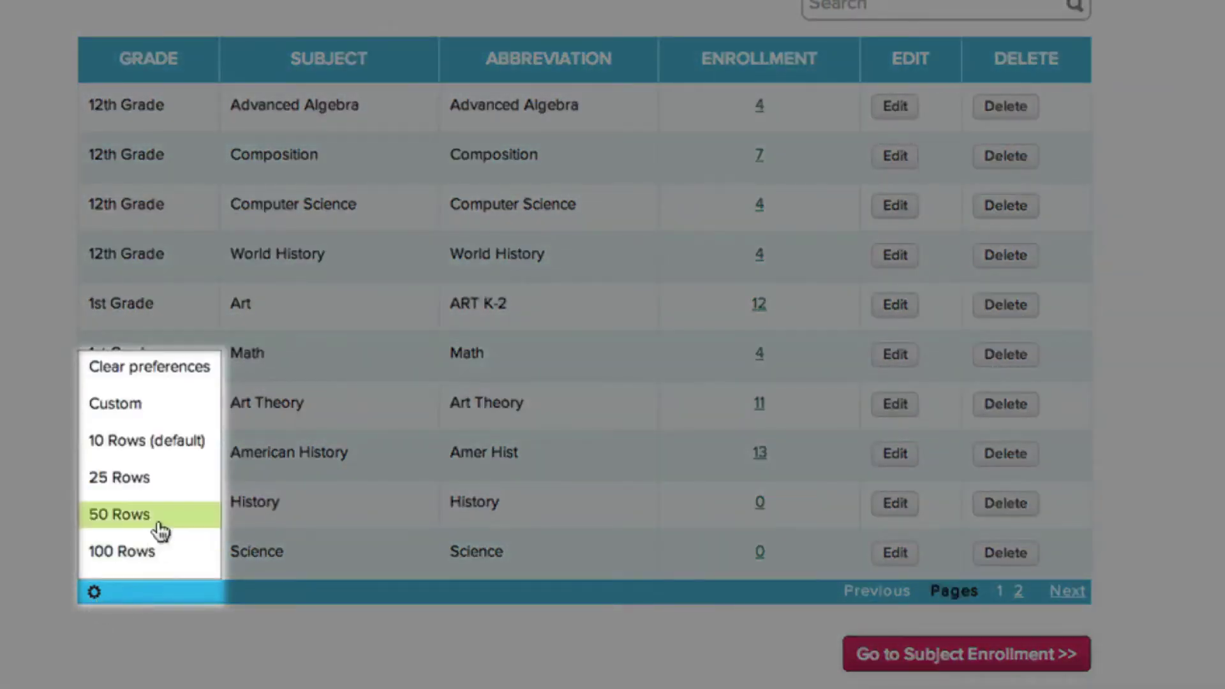
{"action": "left_click", "coordinate": [153, 409]}
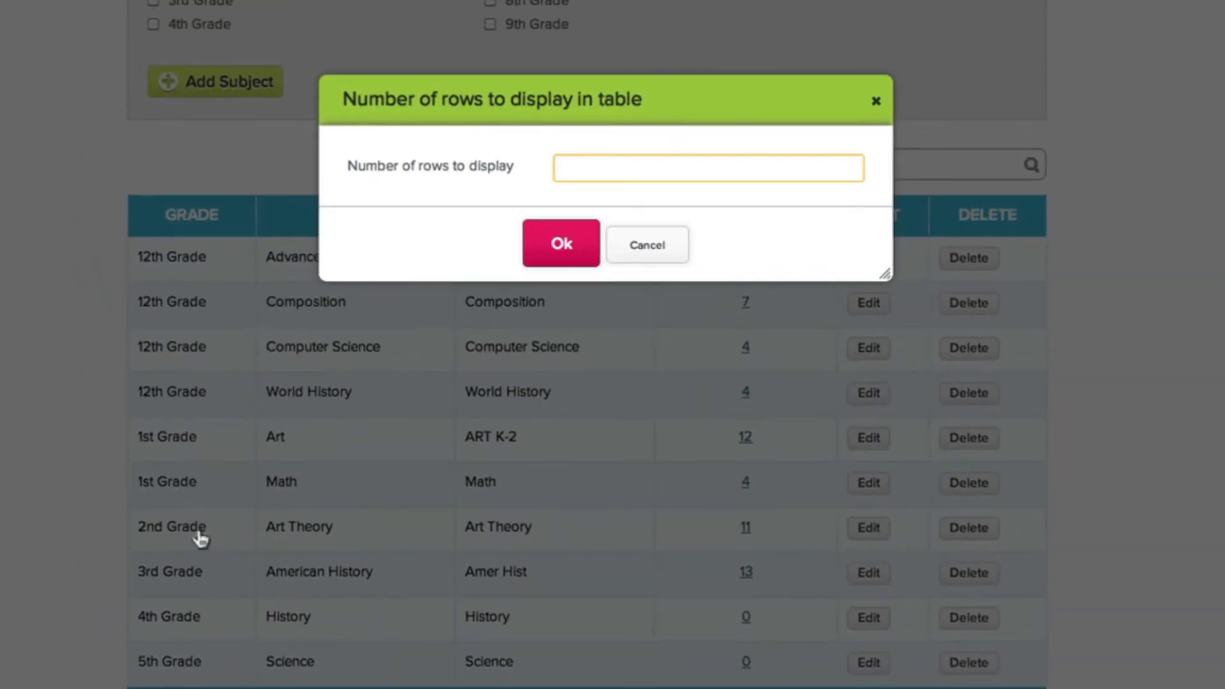
{"action": "type", "text": "15"}
{"action": "left_click", "coordinate": [538, 268]}
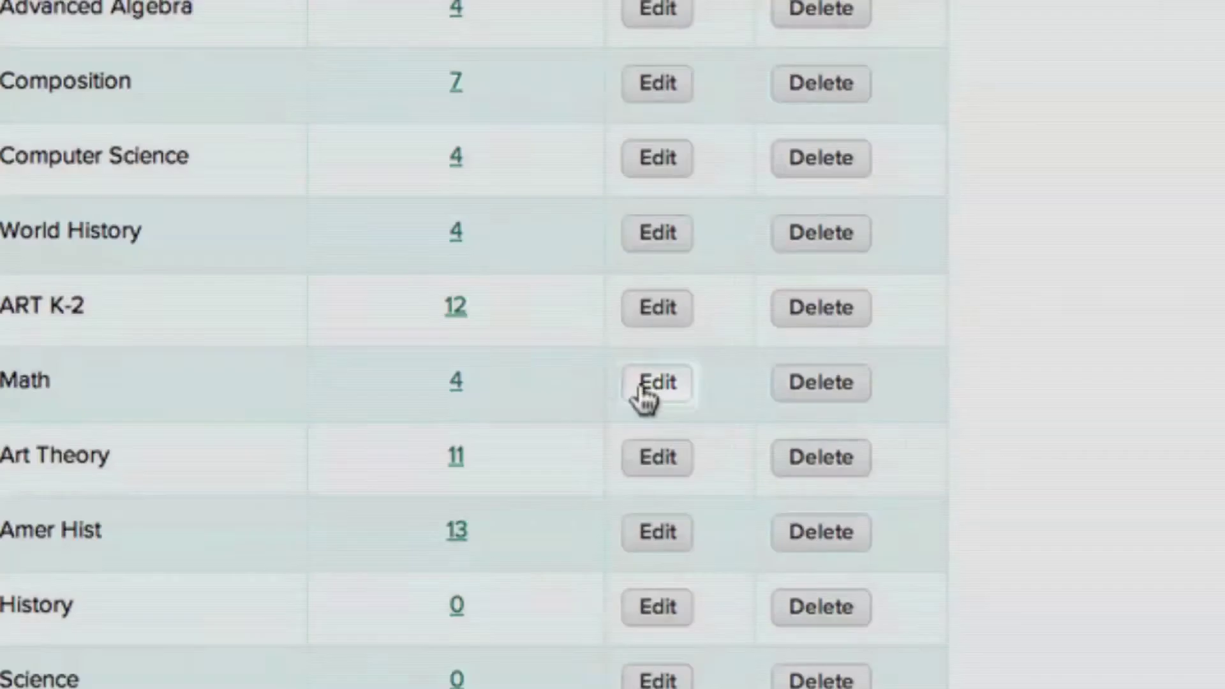
Step: Rename 1st Grade Math to 'Math 1', add a second teacher, and save the edit
{"action": "left_click", "coordinate": [644, 394]}
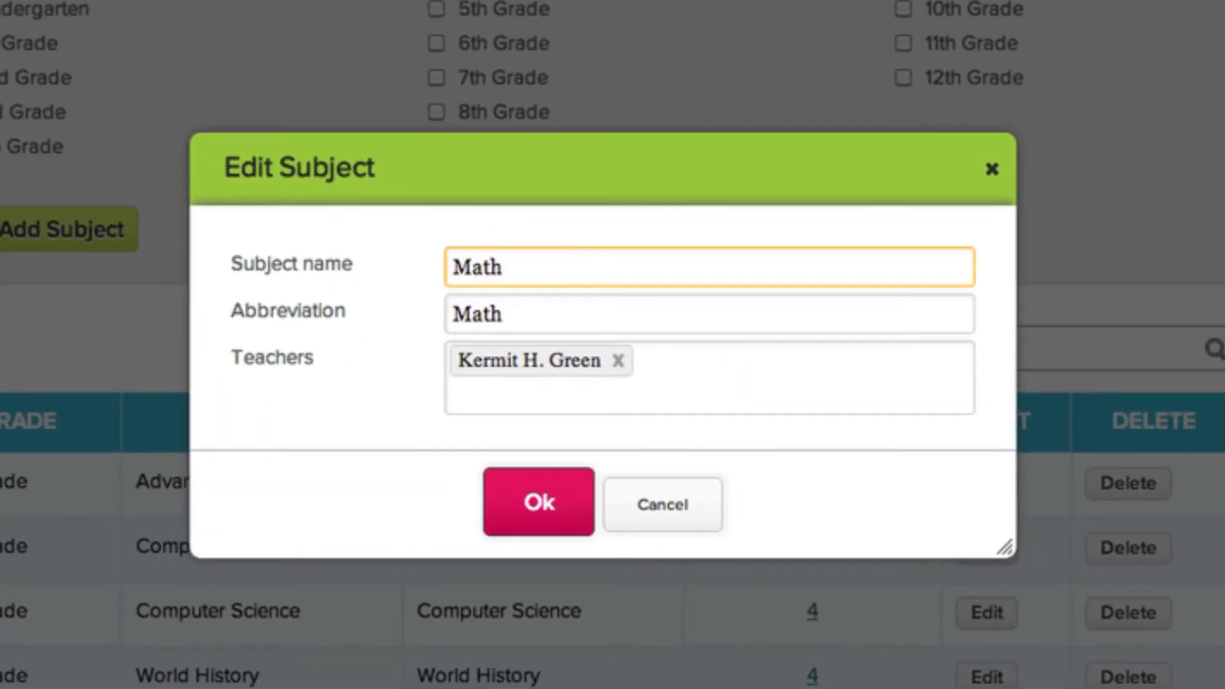
{"action": "type", "text": "1"}
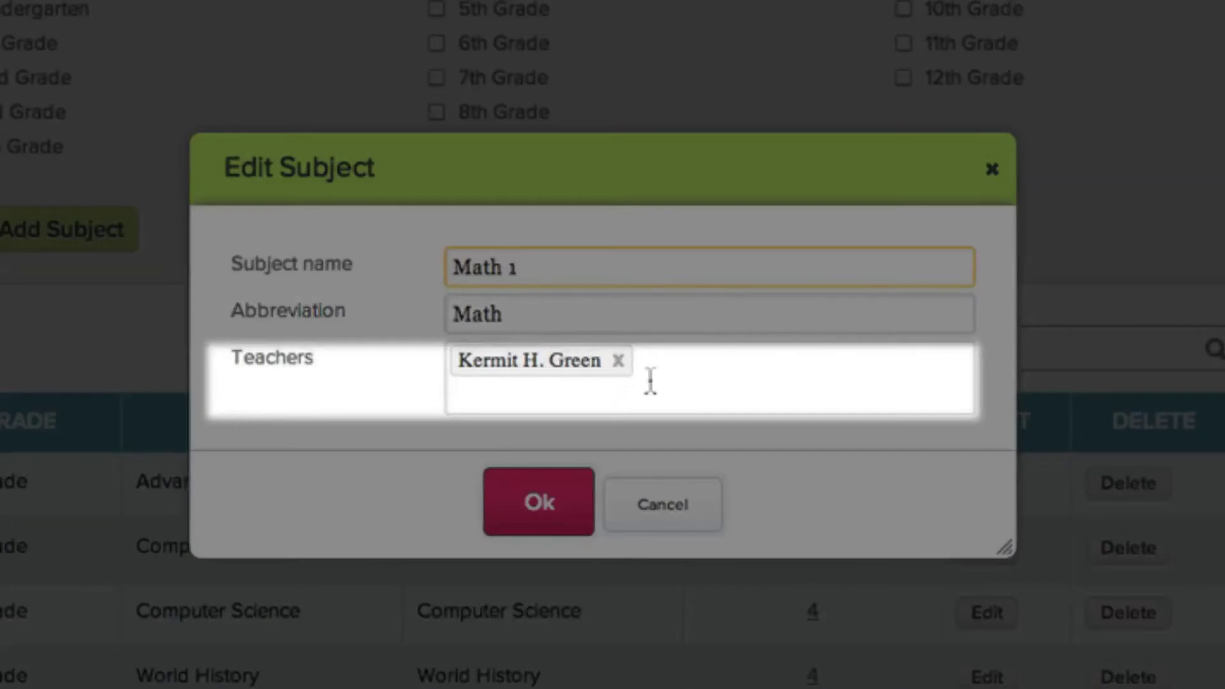
{"action": "left_click", "coordinate": [717, 380]}
{"action": "type", "text": "mrs"}
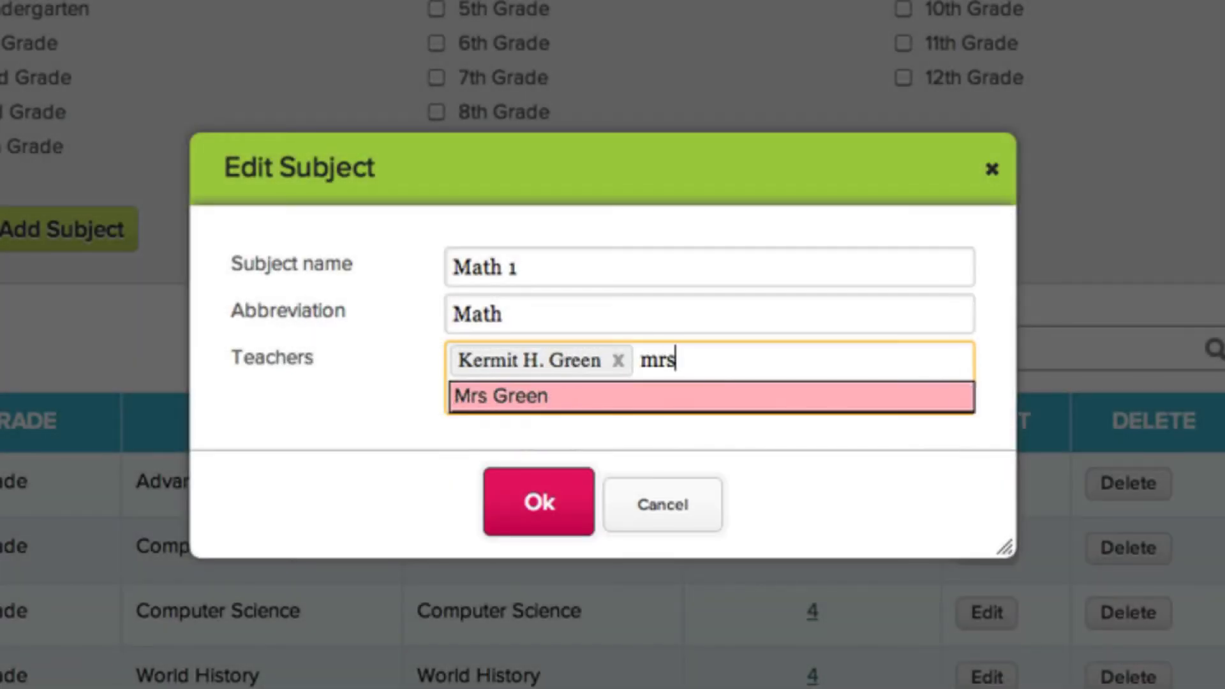
{"action": "left_click", "coordinate": [704, 405]}
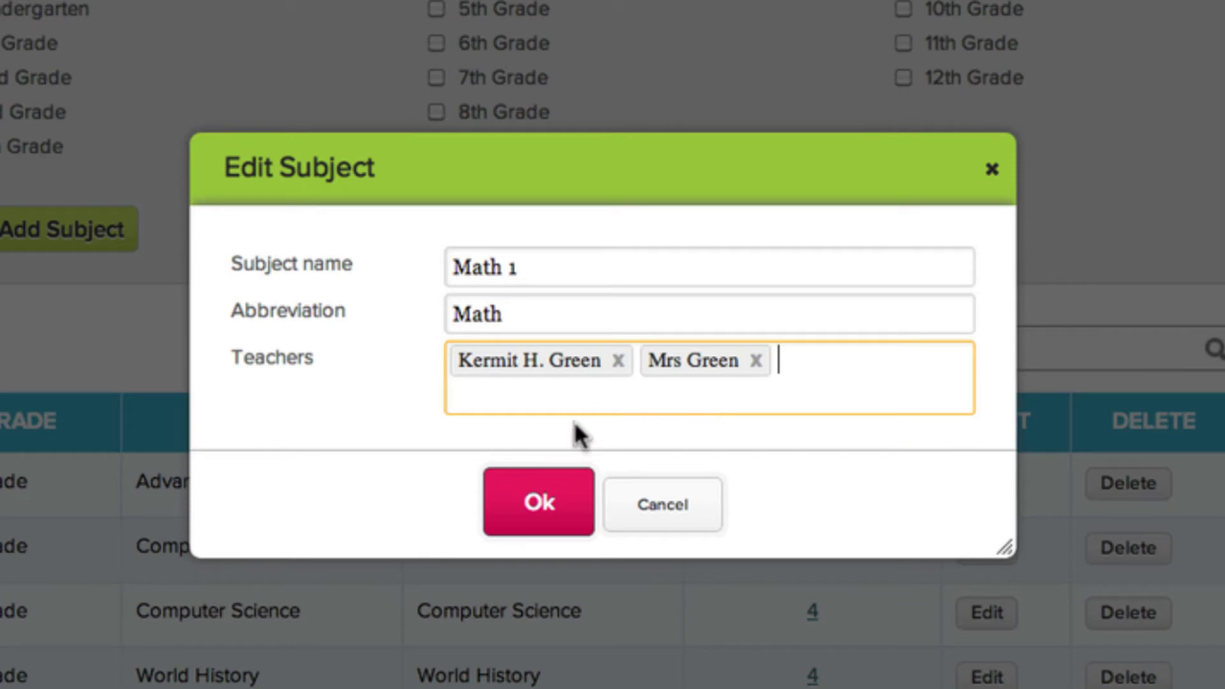
{"action": "left_click", "coordinate": [540, 534]}
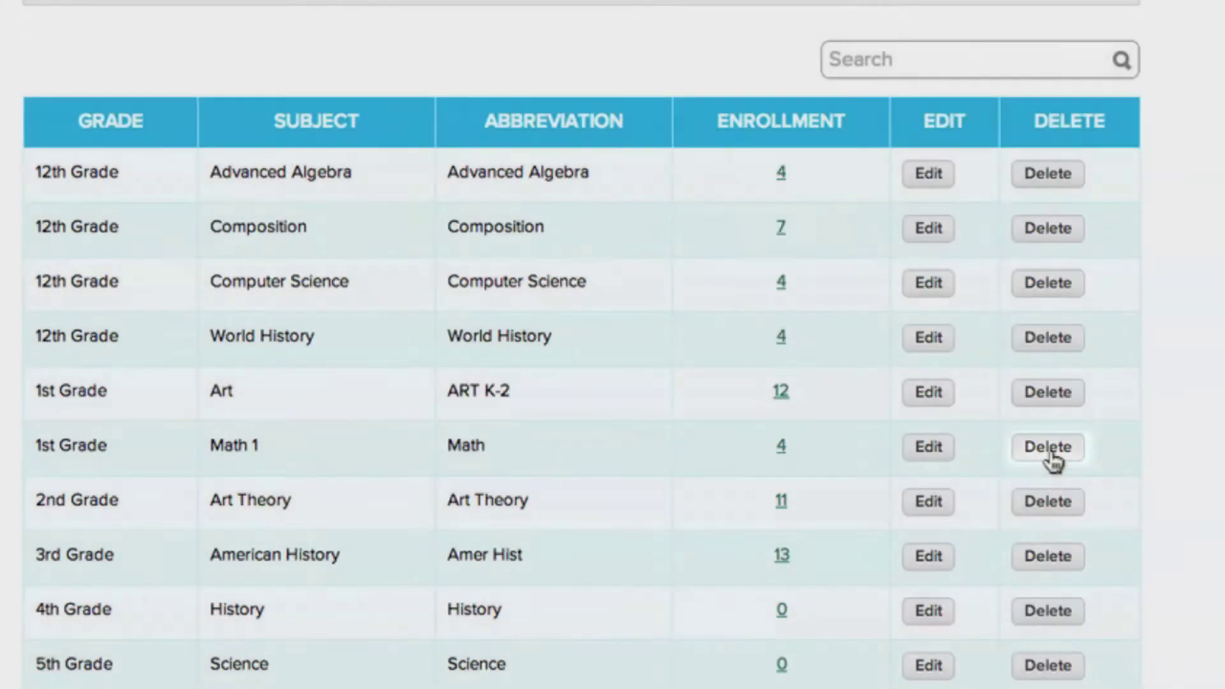
{"action": "left_click", "coordinate": [1049, 448]}
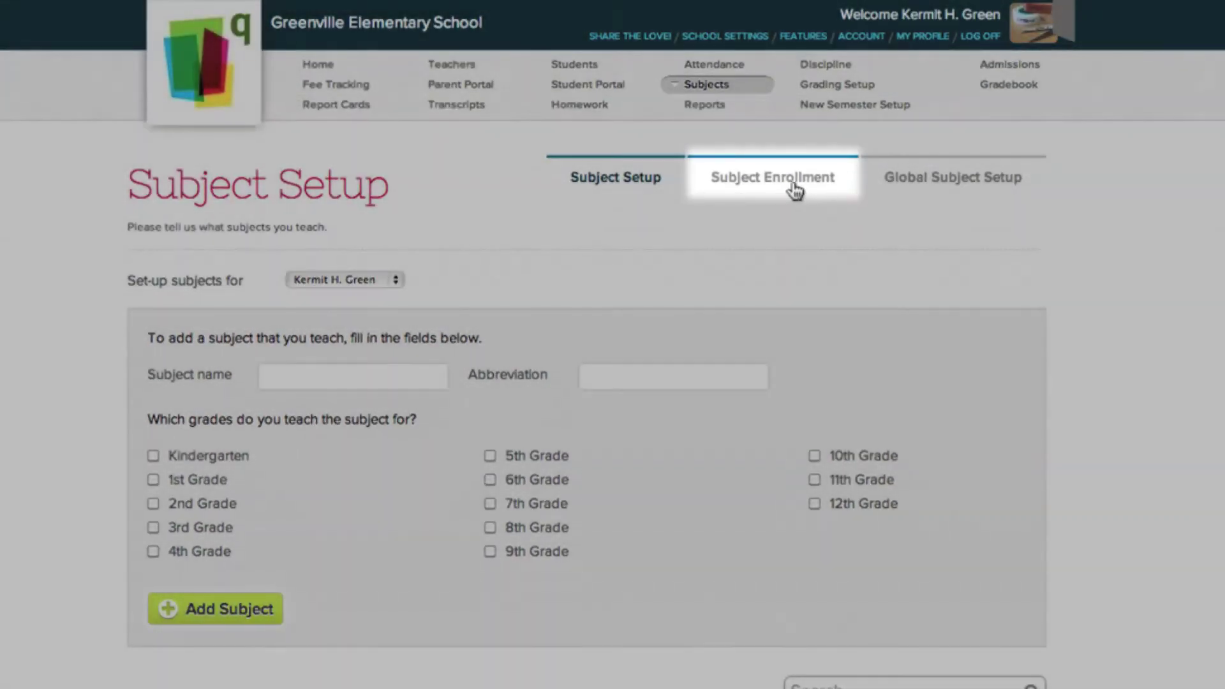
Step: Show the Subject Enrollment page for the current teacher, down to the grade rows
{"action": "left_click", "coordinate": [794, 190]}
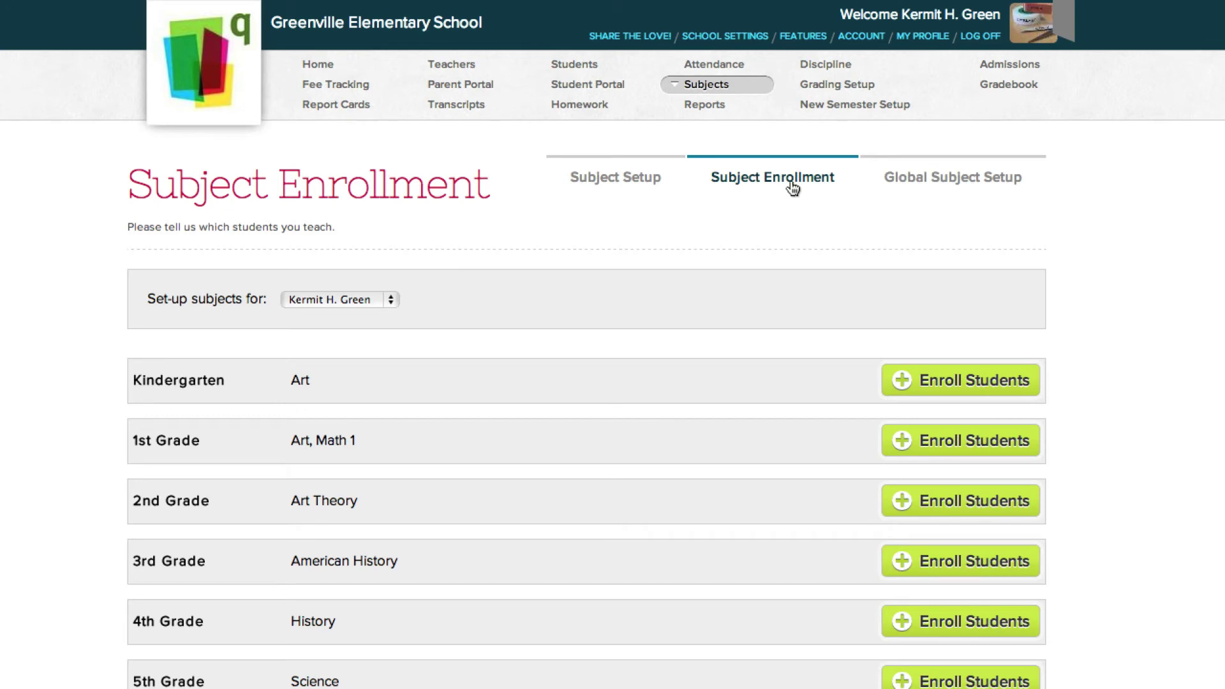
{"action": "left_click", "coordinate": [386, 301]}
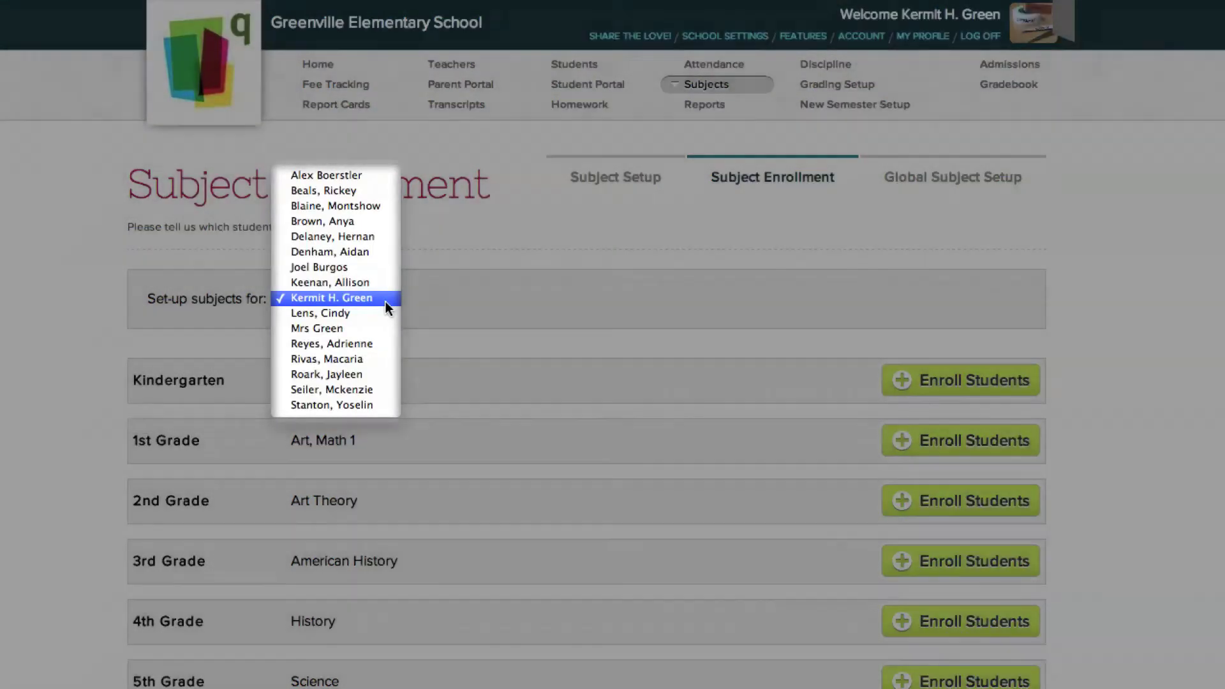
{"action": "left_click", "coordinate": [386, 301]}
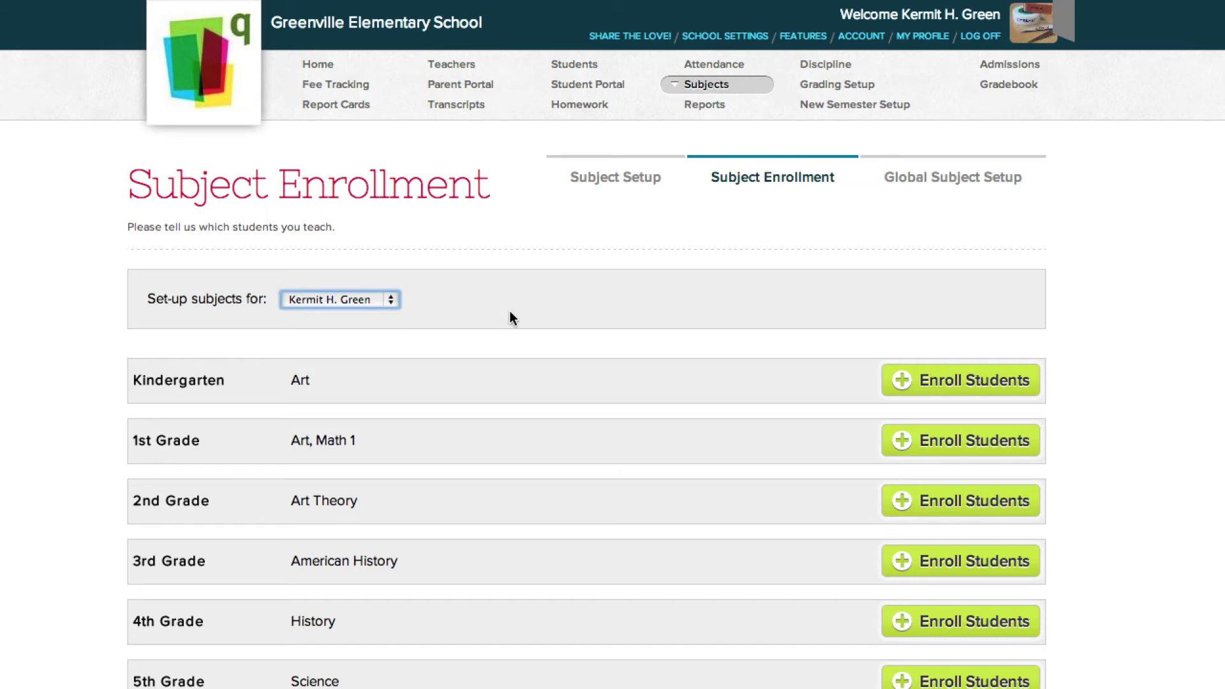
{"action": "scroll", "coordinate": [530, 376], "scroll_direction": "down", "scroll_amount": 4}
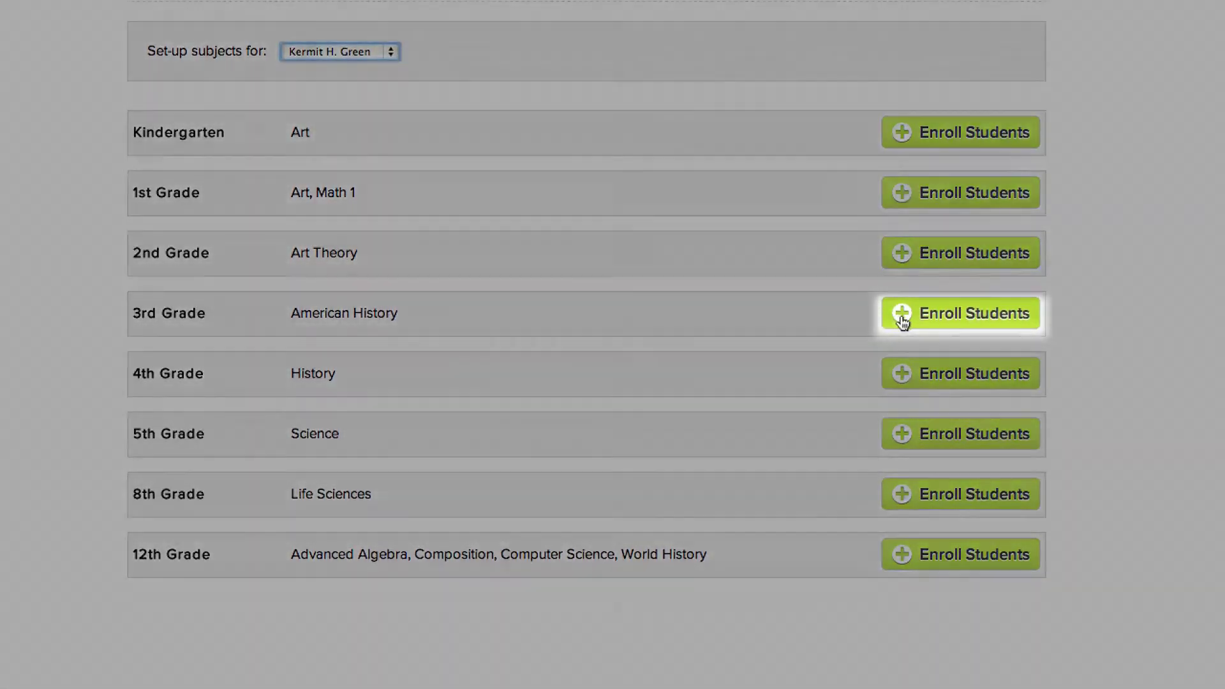
Step: Enroll all 13 listed 3rd Grade students in American History using the AMER HIST header checkbox
{"action": "left_click", "coordinate": [903, 322]}
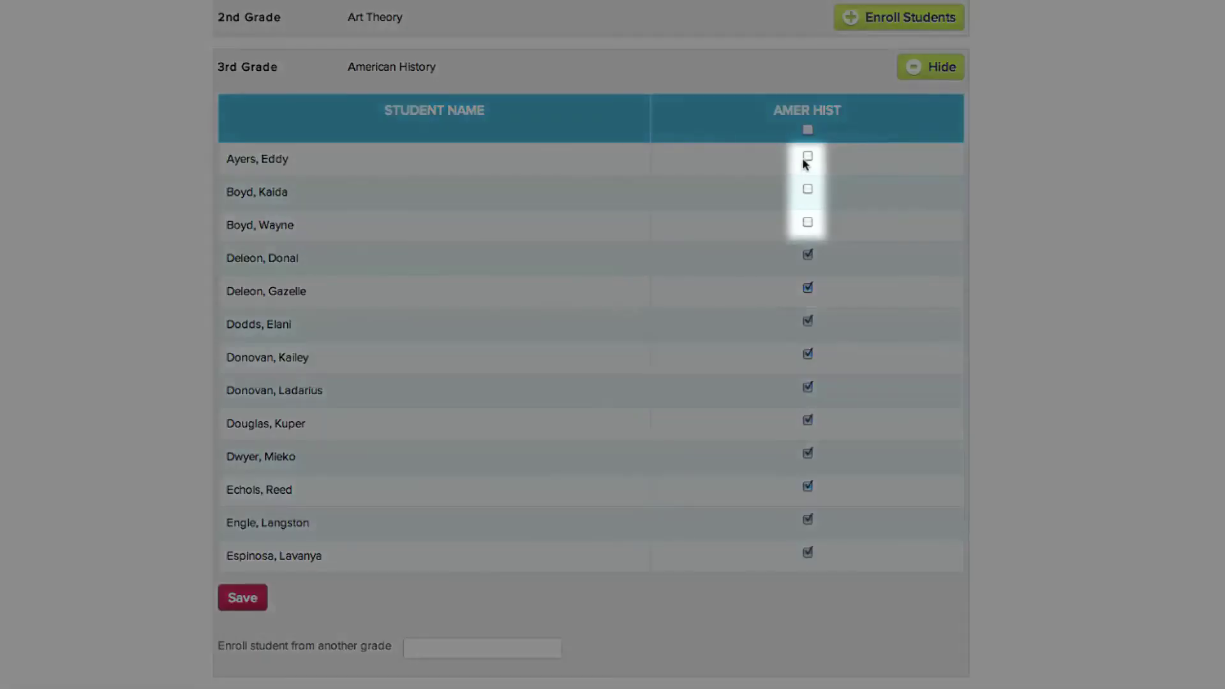
{"action": "left_click", "coordinate": [806, 158]}
{"action": "left_click", "coordinate": [807, 192]}
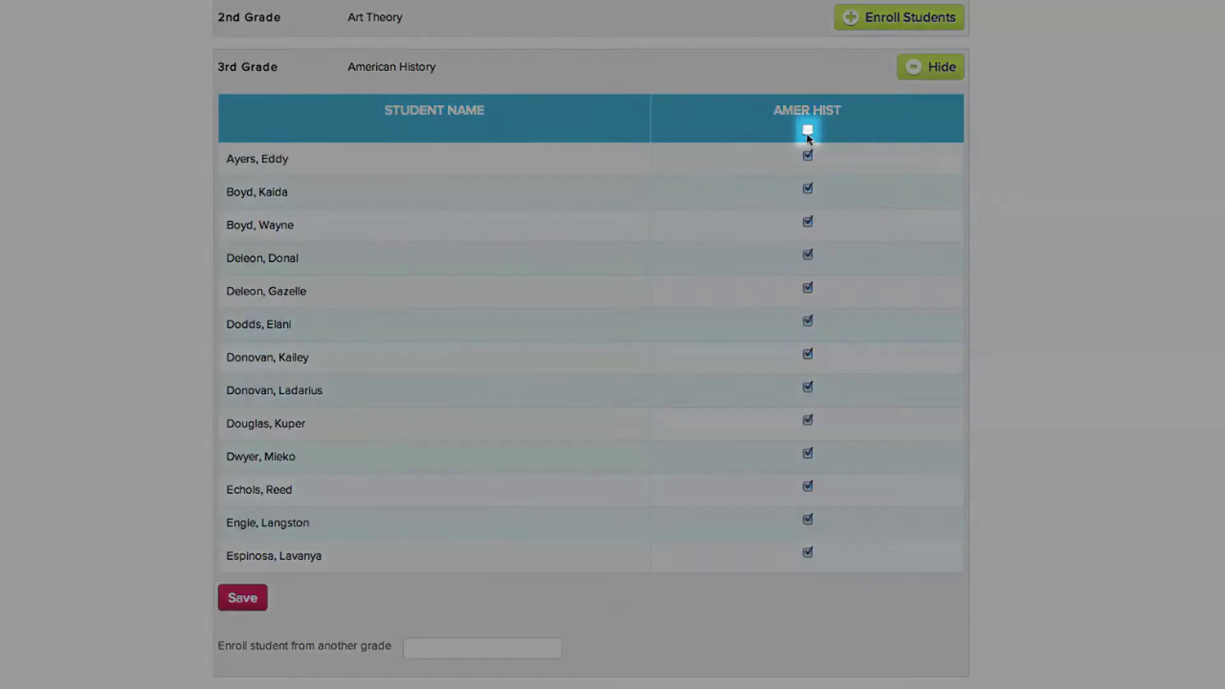
{"action": "left_click", "coordinate": [808, 133]}
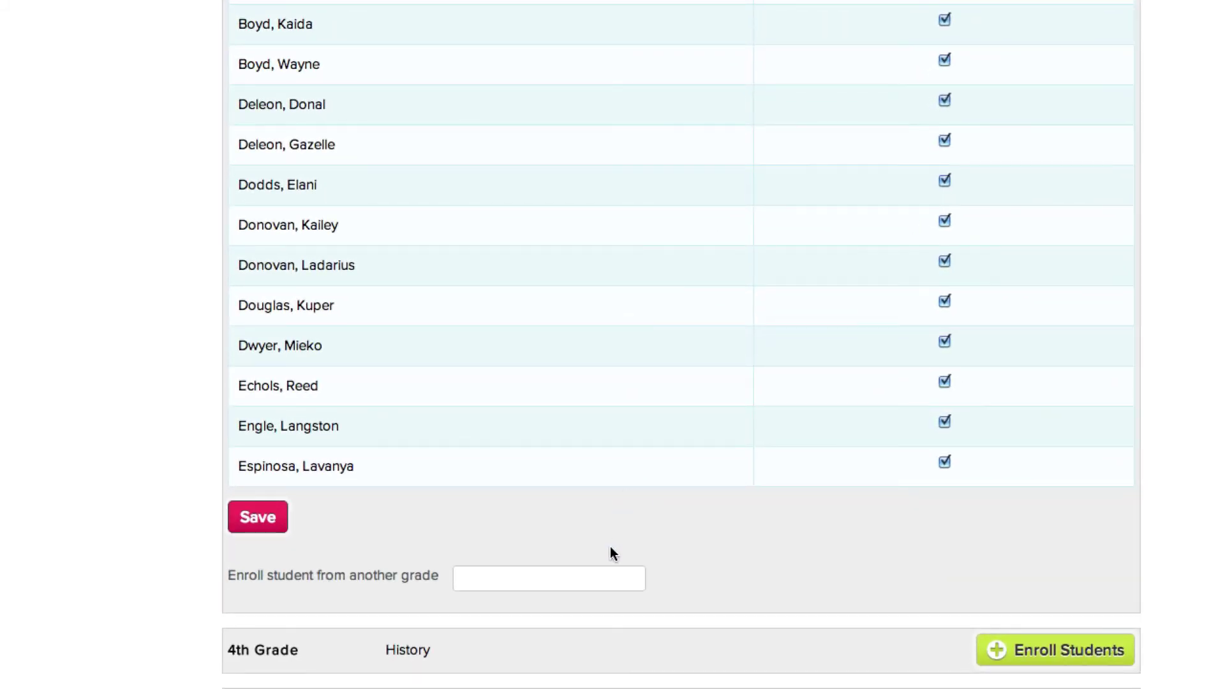
Step: Enroll a 5th Grade student, found by name, in American History and save the list
{"action": "left_click", "coordinate": [510, 649]}
{"action": "type", "text": "Luther"}
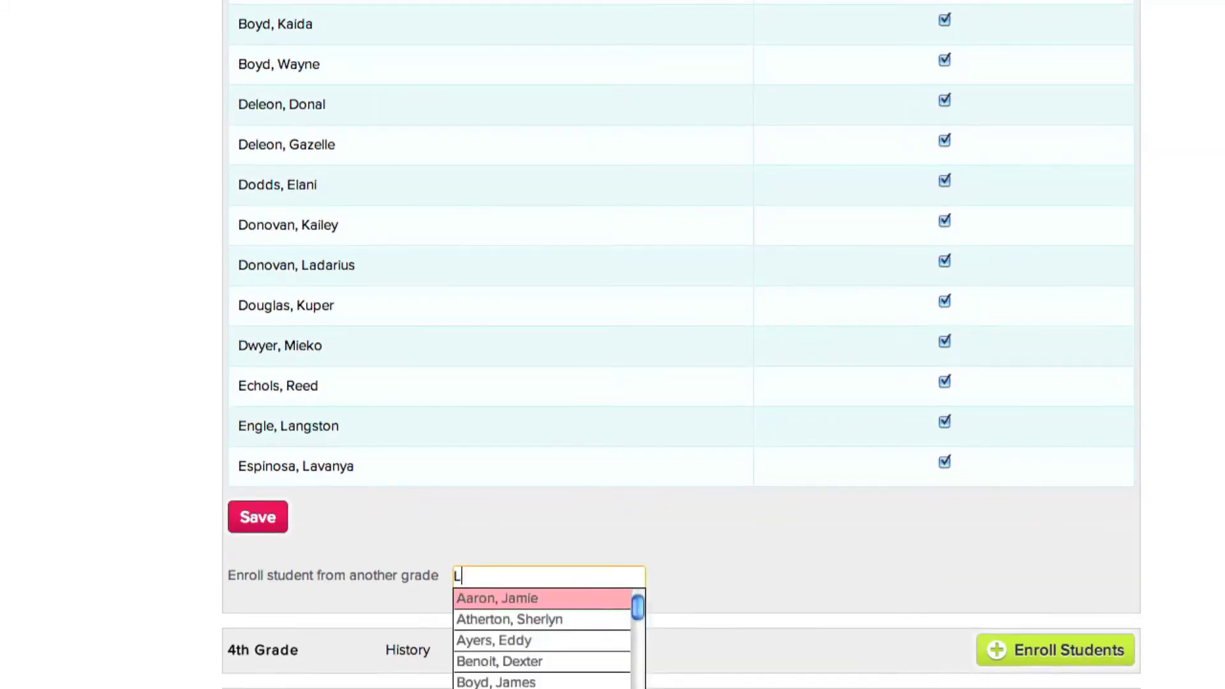
{"action": "left_click", "coordinate": [573, 600]}
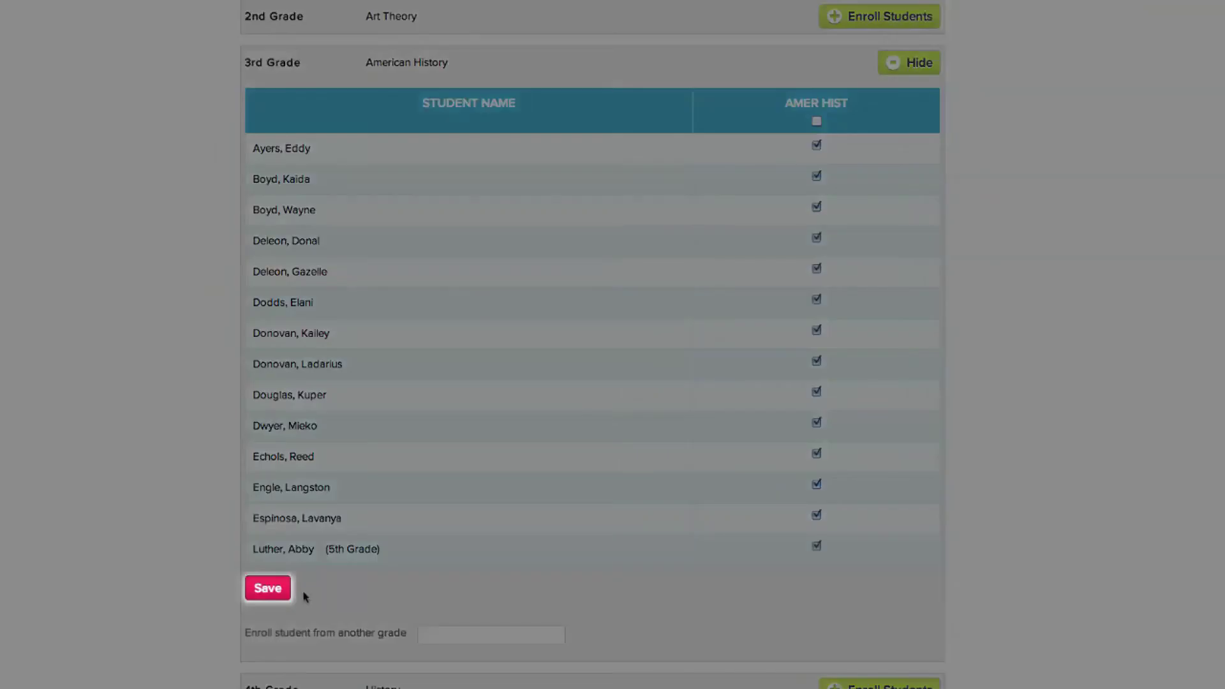
{"action": "left_click", "coordinate": [281, 596]}
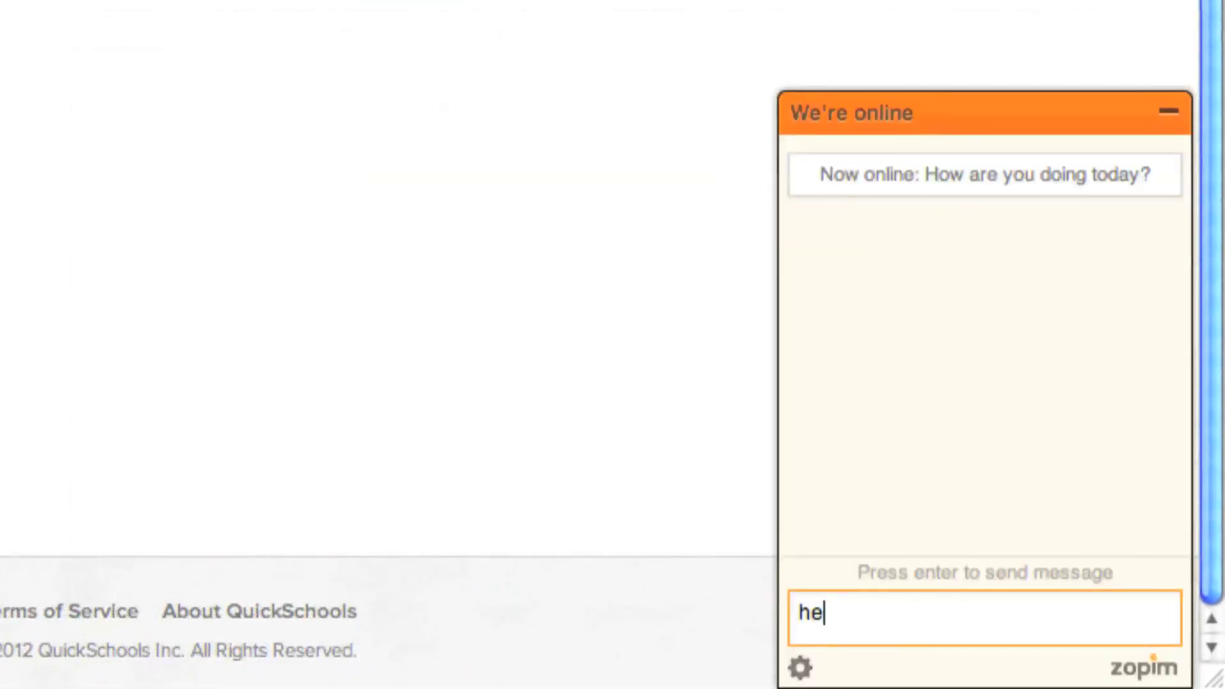
Step: Send 'help' in the support chat
{"action": "type", "text": "lp"}
{"action": "key", "text": "Return"}
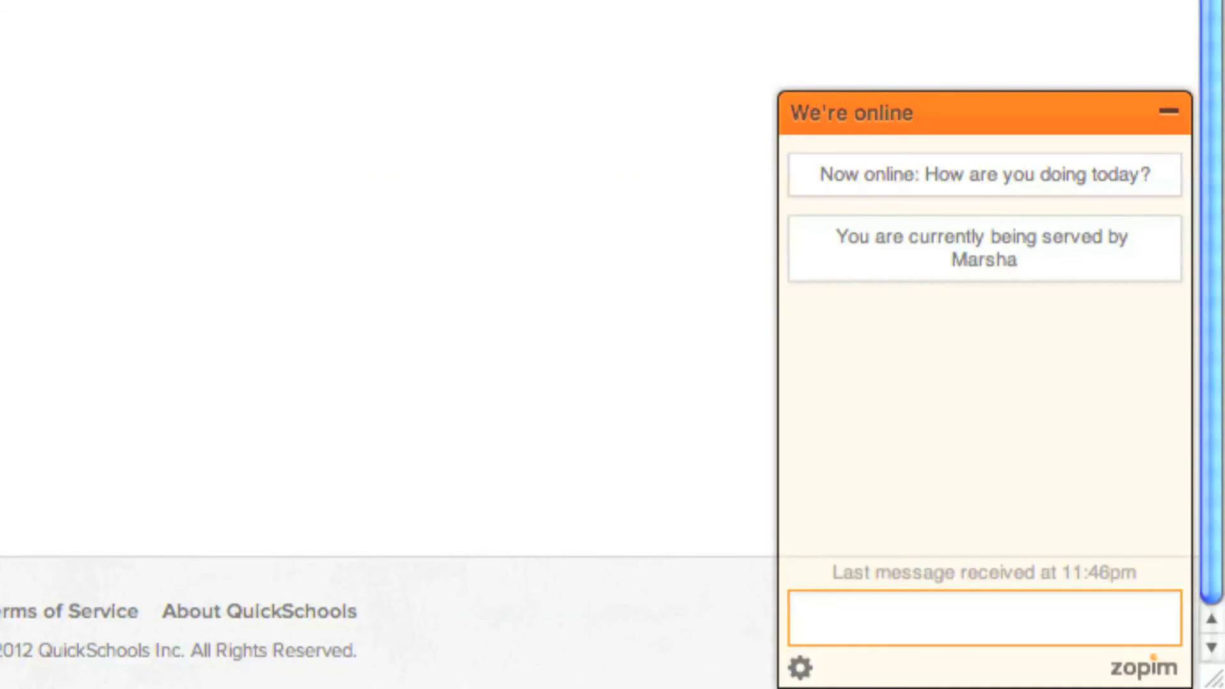